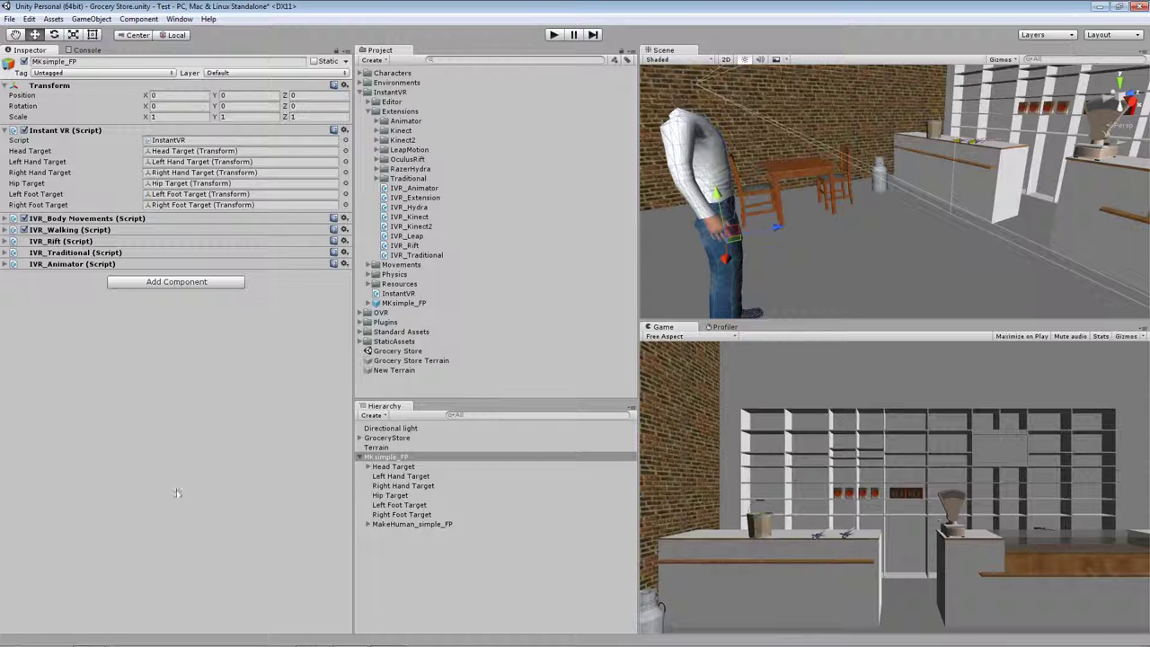
Step: Show the IVR_Kinect2 extension script's source code in the Inspector
{"action": "left_click", "coordinate": [412, 226]}
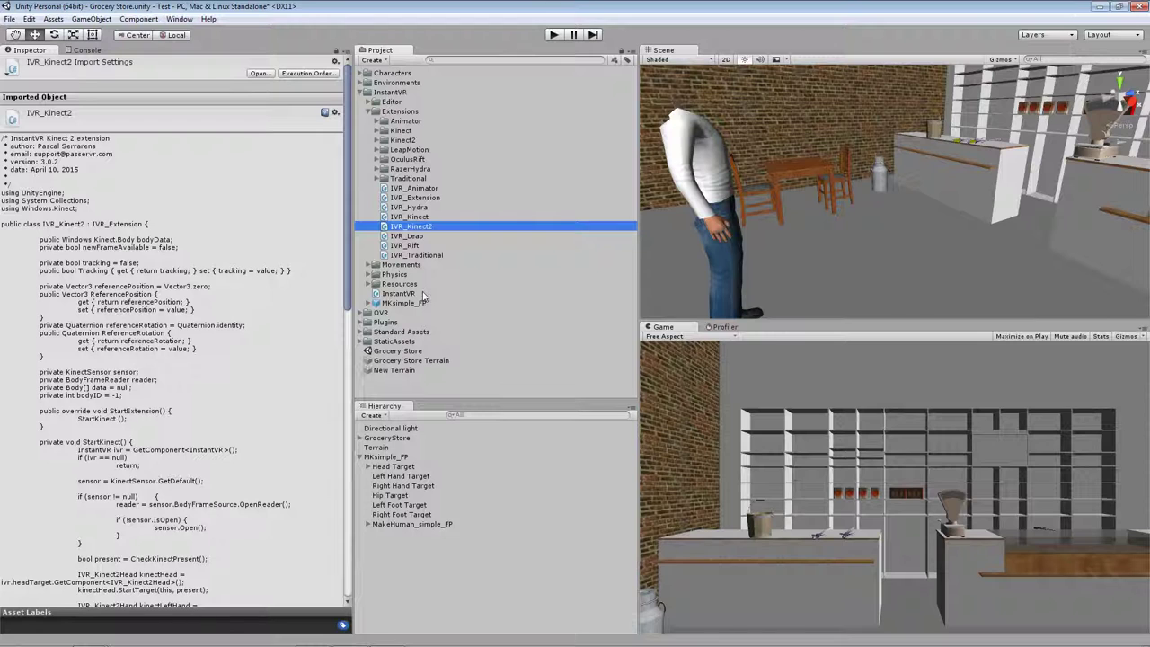
Step: View the IVR_Leap, Hydra, Kinect, Rift and Traditional scripts, then select MKsimple_FP
{"action": "left_click", "coordinate": [418, 236]}
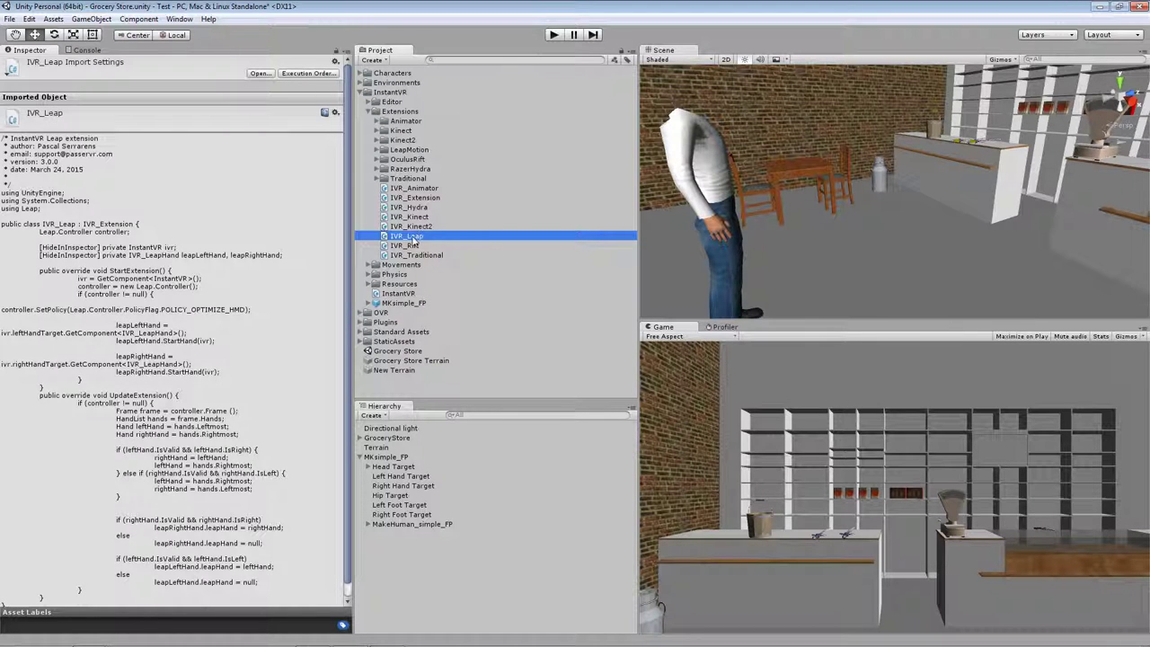
{"action": "left_click", "coordinate": [419, 209]}
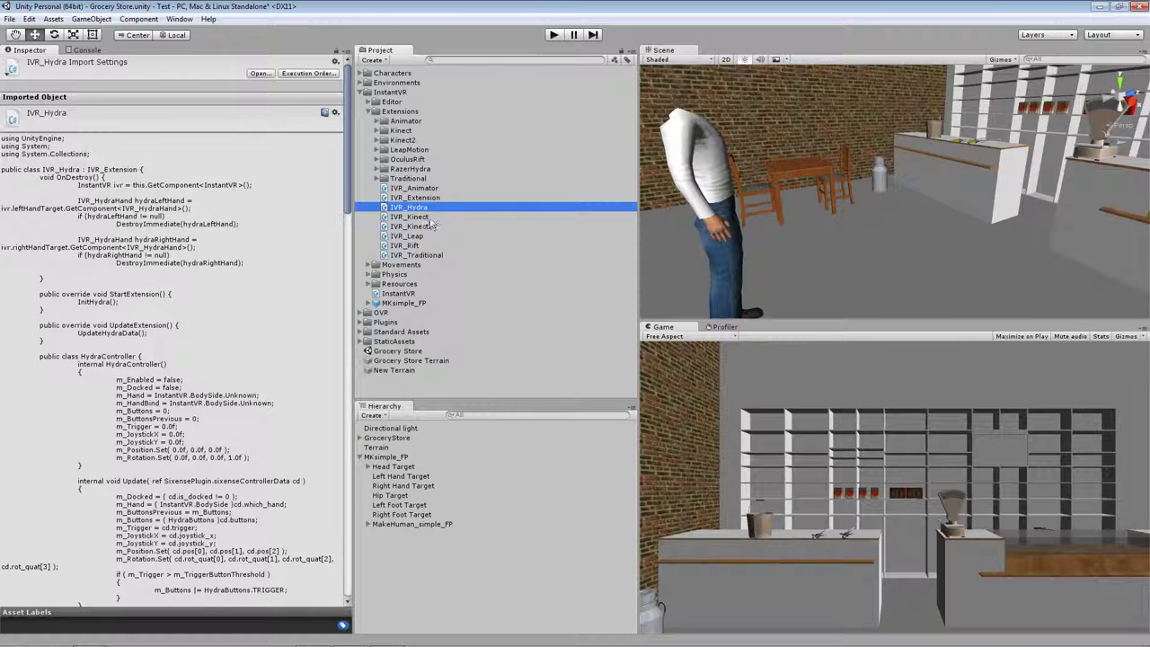
{"action": "left_click", "coordinate": [430, 219]}
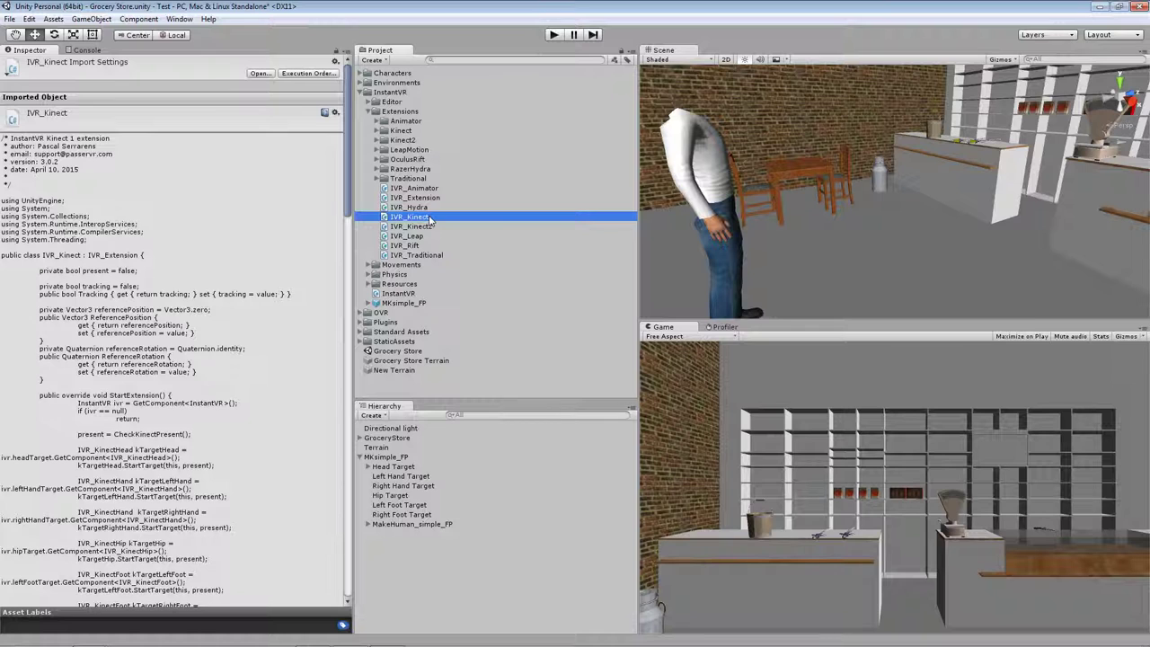
{"action": "left_click", "coordinate": [420, 247]}
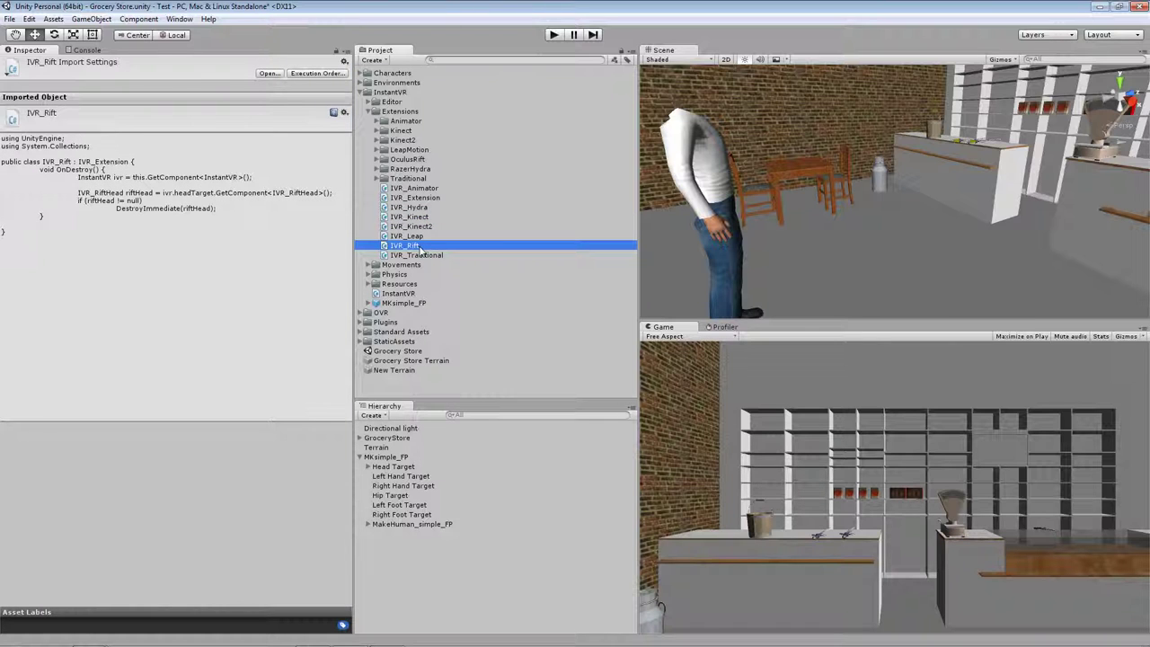
{"action": "left_click", "coordinate": [418, 258]}
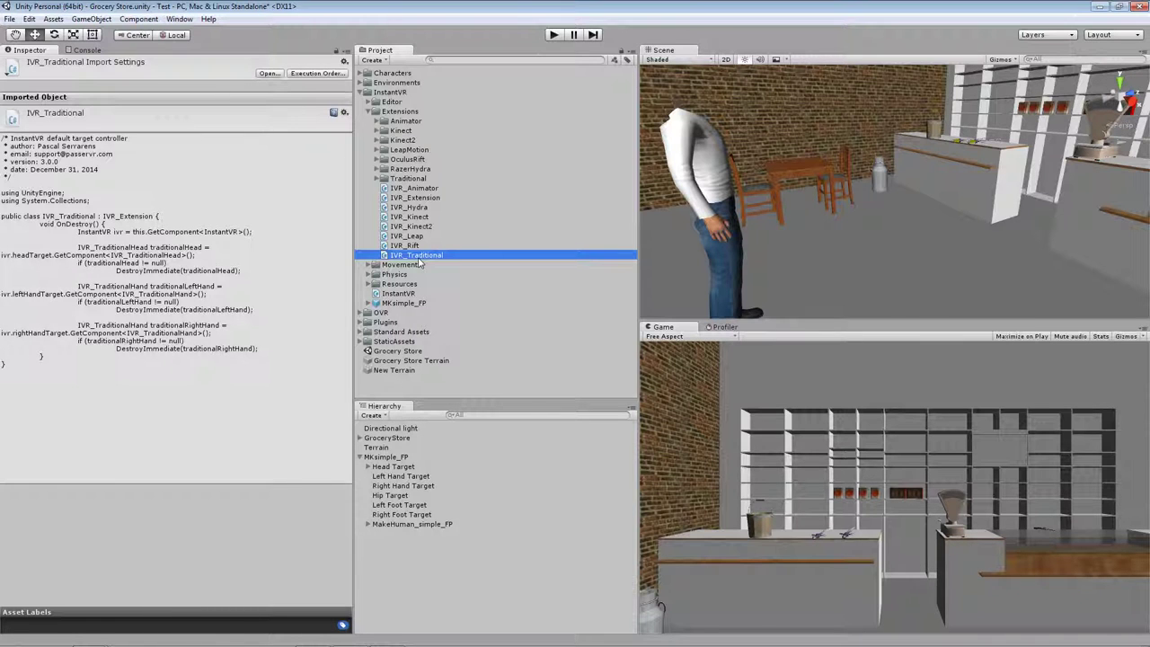
{"action": "left_click", "coordinate": [403, 457]}
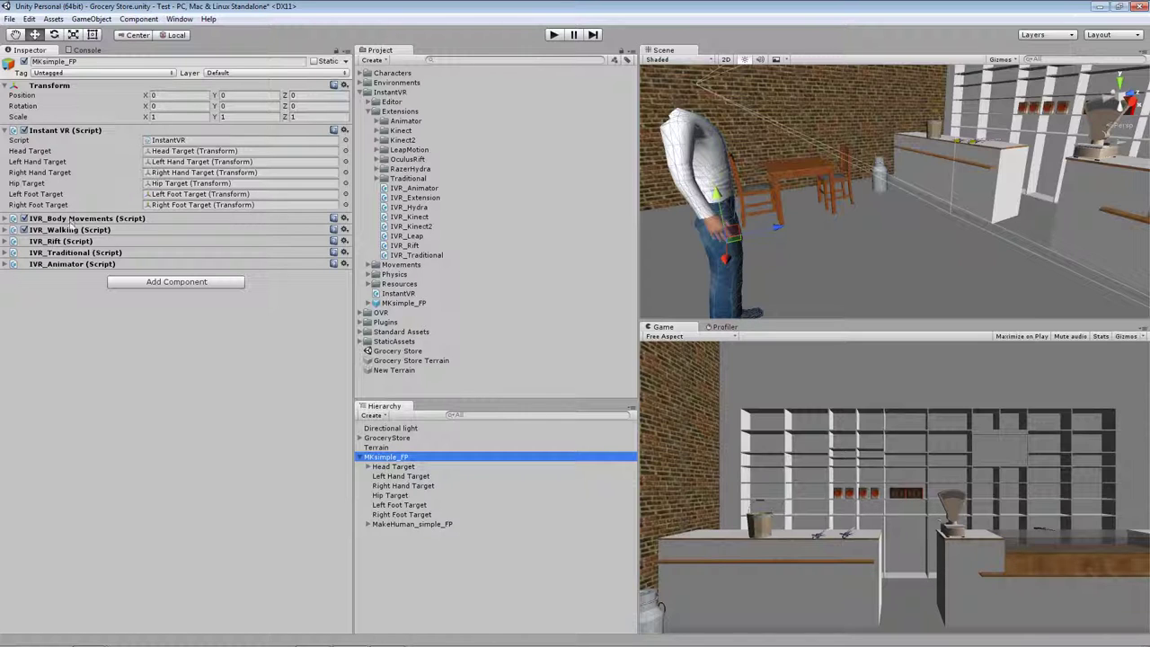
Step: Enter Play mode so the avatar renders the grocery store in Rift stereo view
{"action": "left_click", "coordinate": [79, 331]}
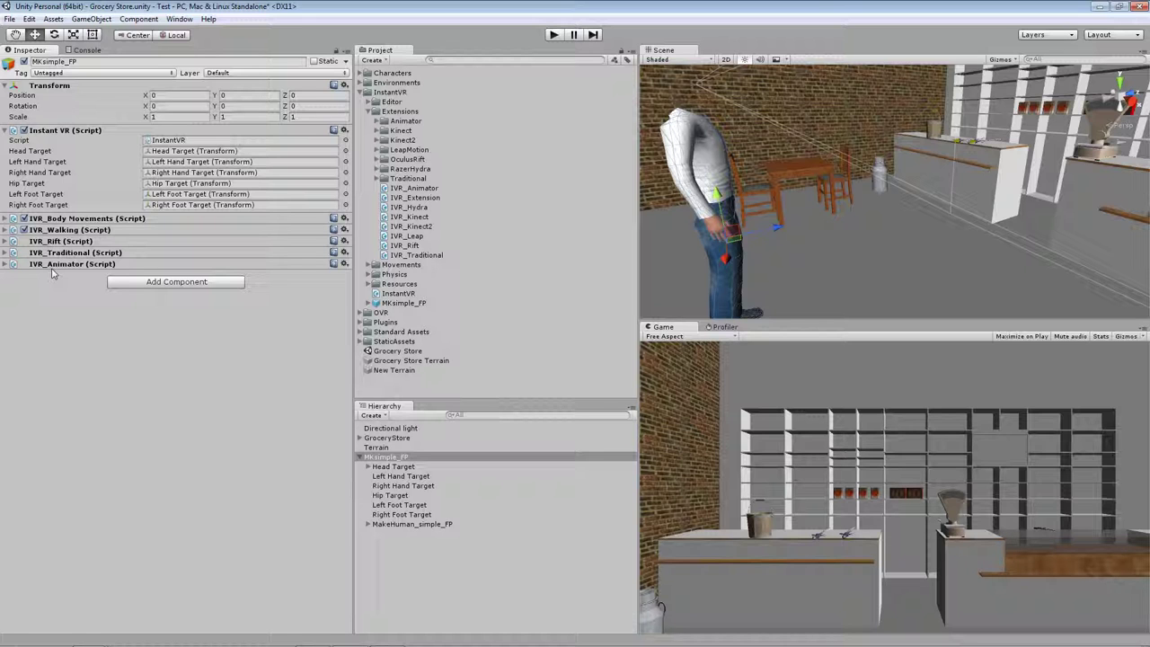
{"action": "left_click", "coordinate": [555, 34]}
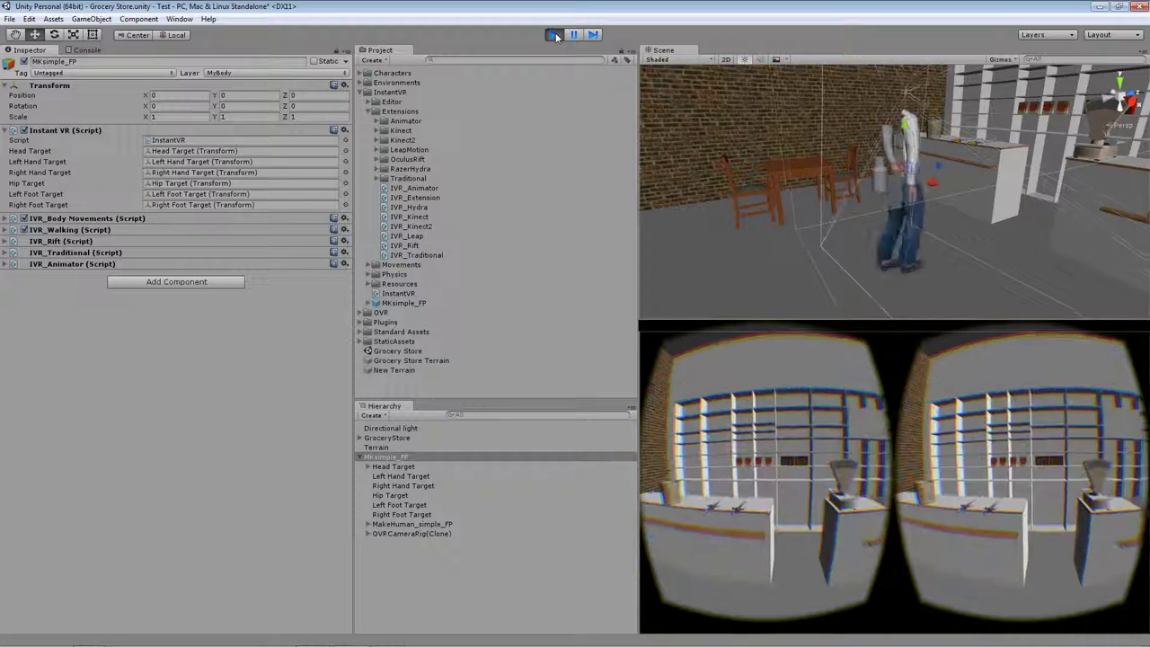
Step: Exit Play mode, returning the Game view to a single non-stereo image
{"action": "left_click", "coordinate": [555, 35]}
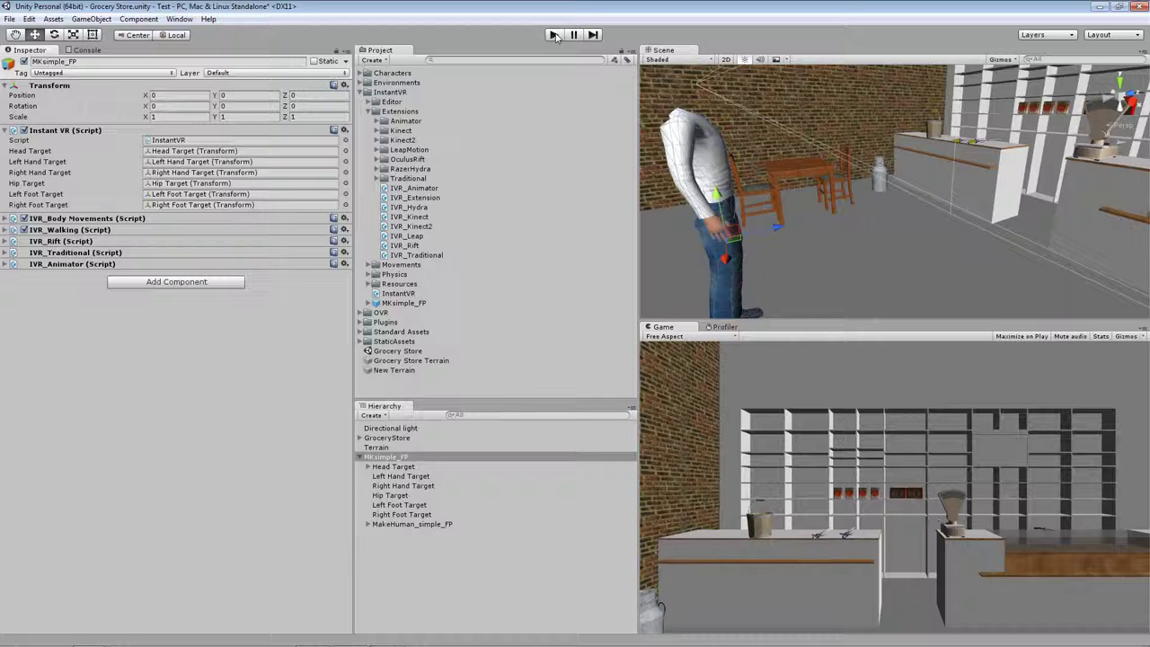
{"action": "left_click", "coordinate": [405, 209]}
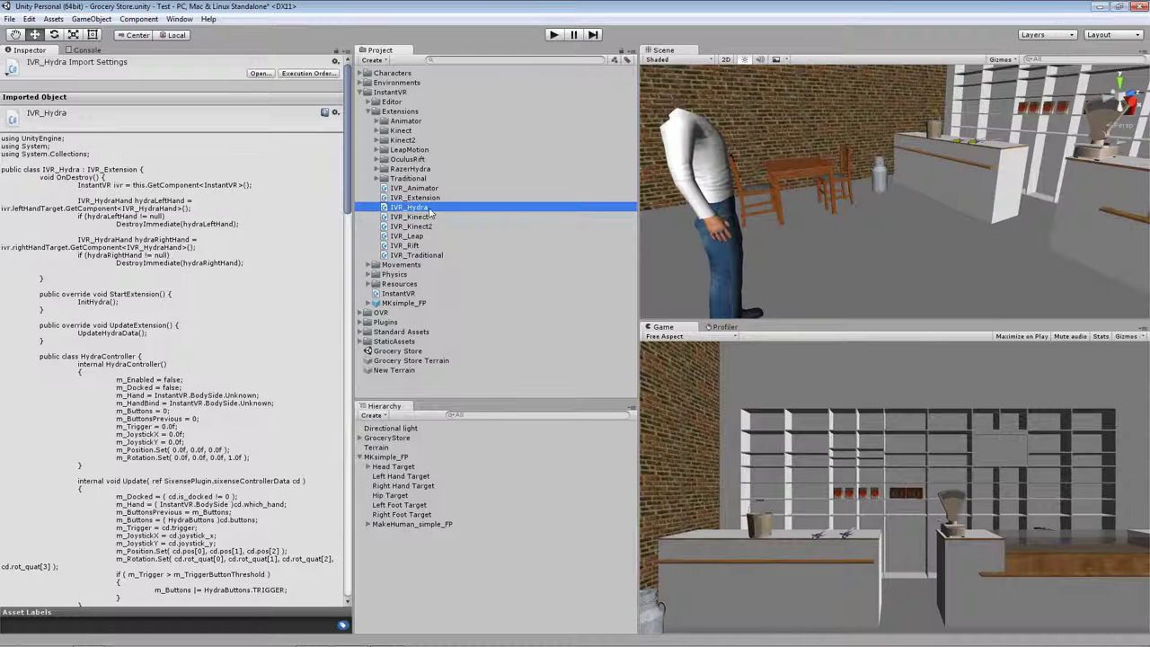
{"action": "left_click_drag", "start_coordinate": [431, 212], "coordinate": [407, 462]}
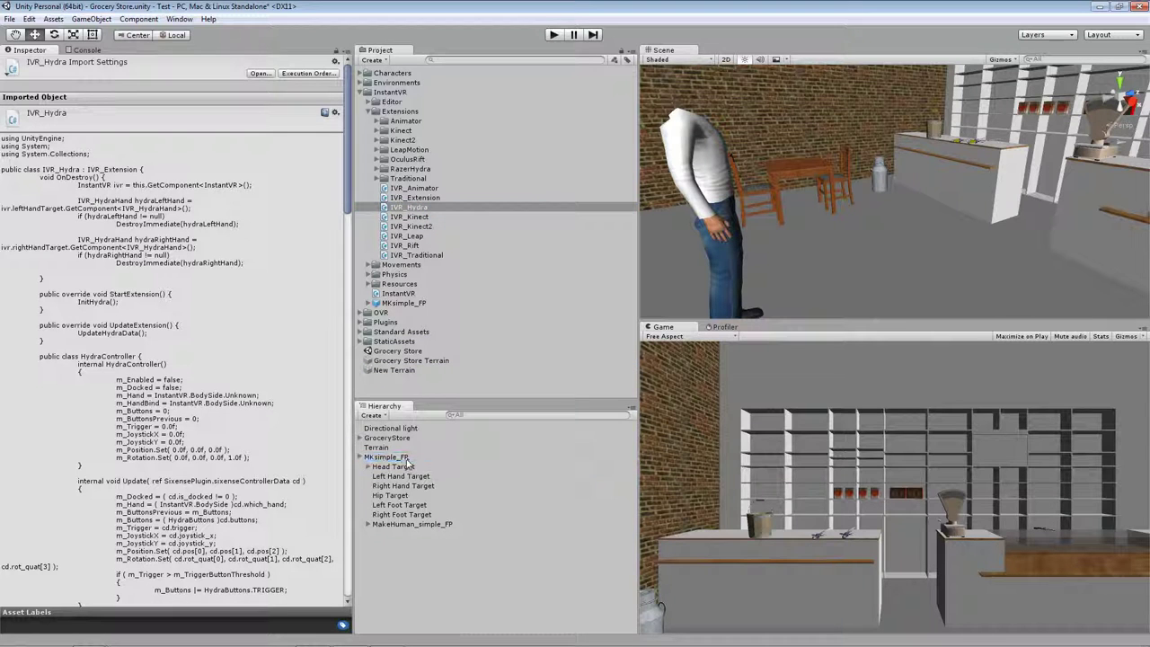
{"action": "left_click", "coordinate": [395, 457]}
{"action": "left_click", "coordinate": [126, 402]}
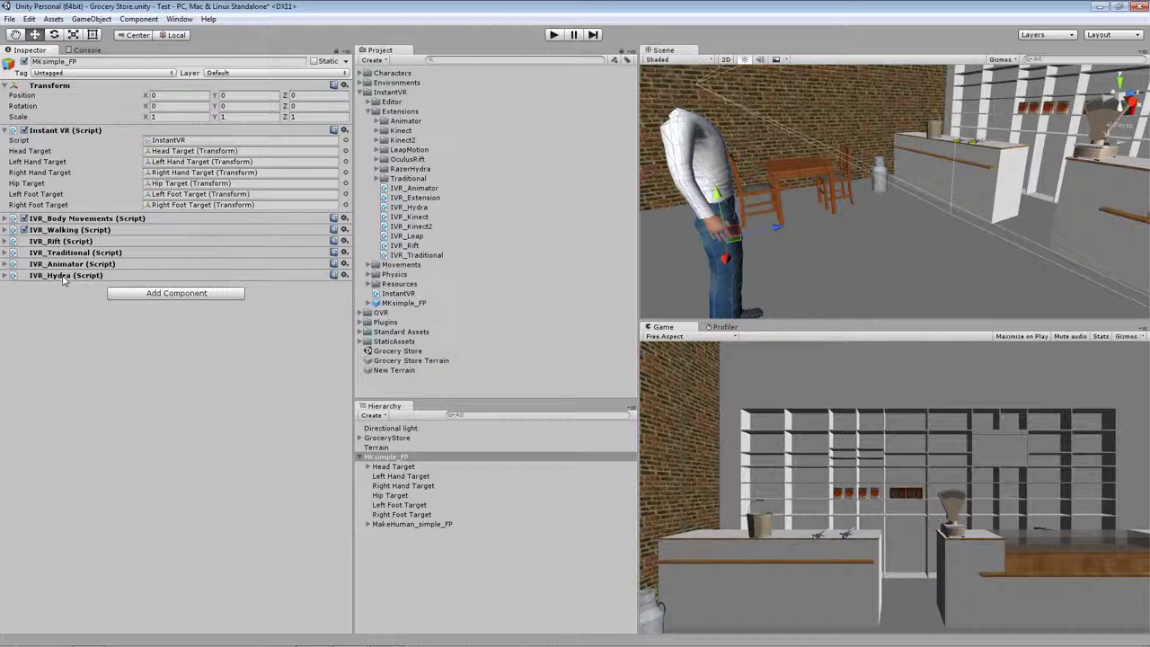
{"action": "left_click", "coordinate": [344, 275]}
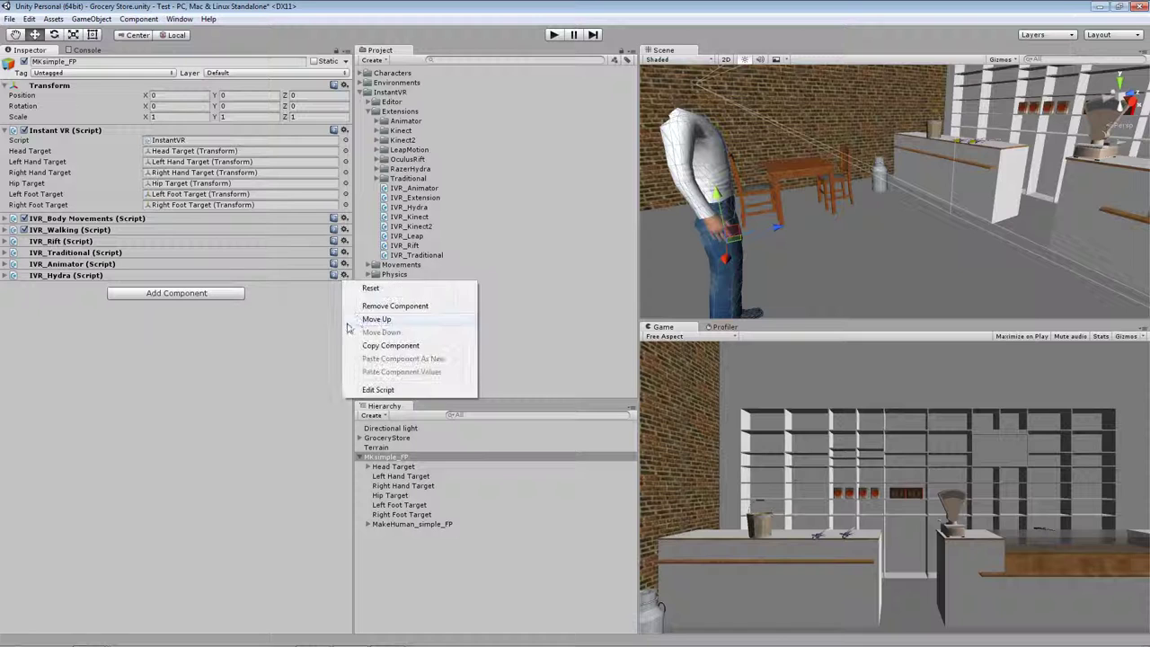
{"action": "left_click", "coordinate": [382, 306]}
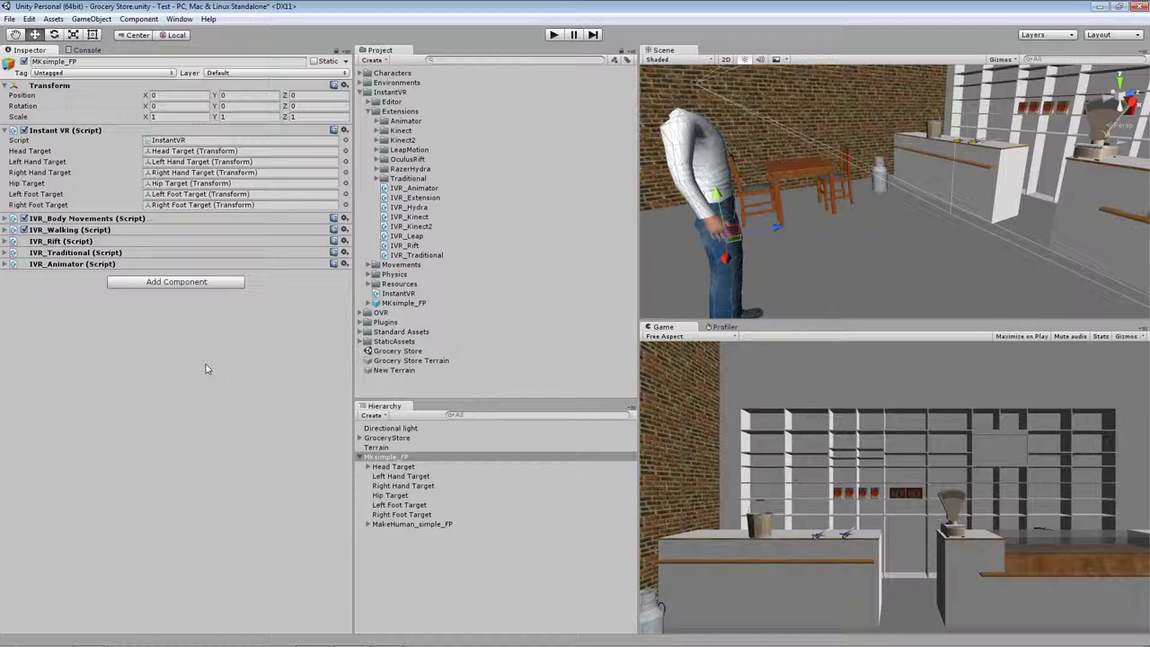
Step: Attach IVR_Kinect to MKsimple_FP and move it above IVR_Animator and IVR_Traditional
{"action": "left_click_drag", "start_coordinate": [409, 217], "coordinate": [221, 340]}
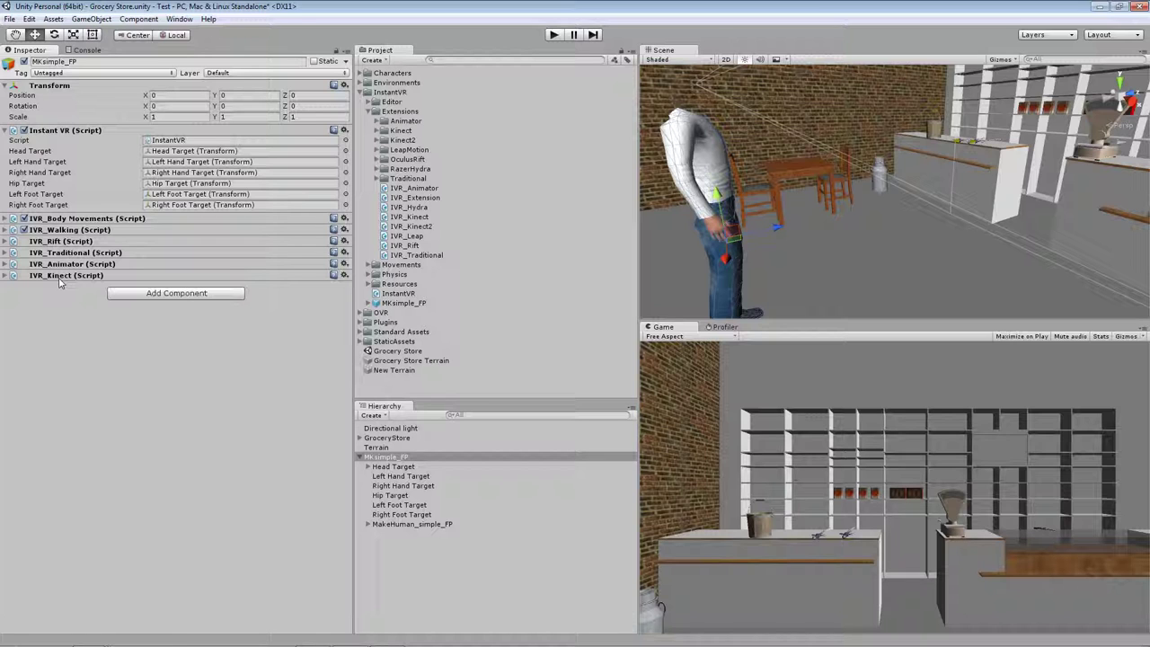
{"action": "left_click", "coordinate": [344, 275]}
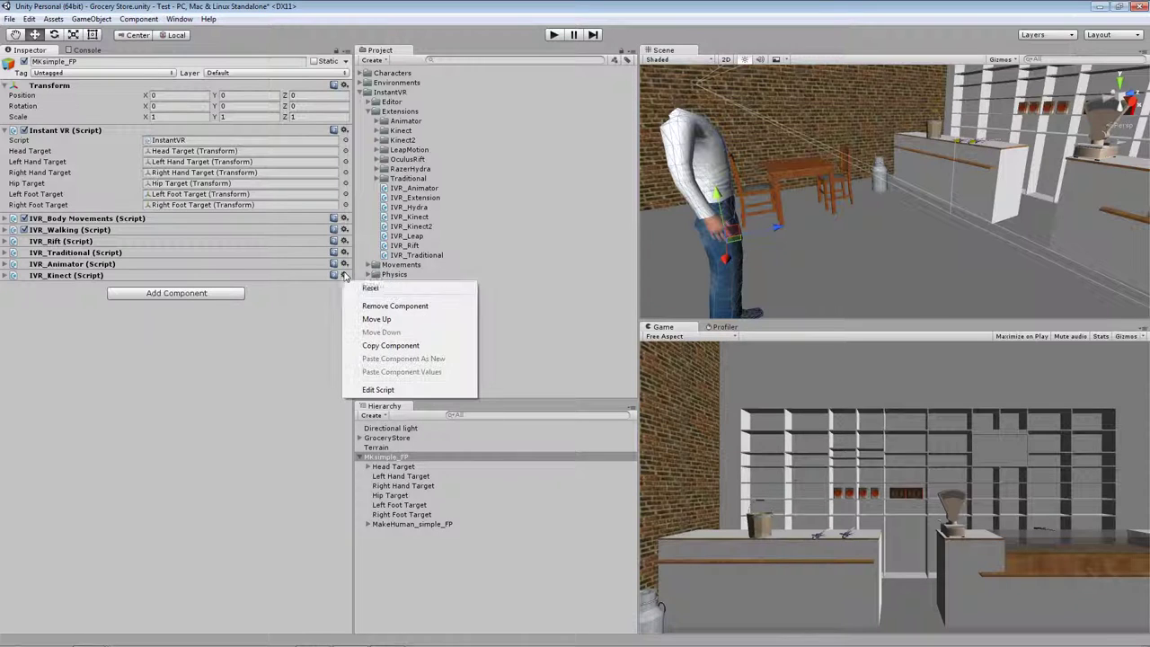
{"action": "left_click", "coordinate": [373, 319]}
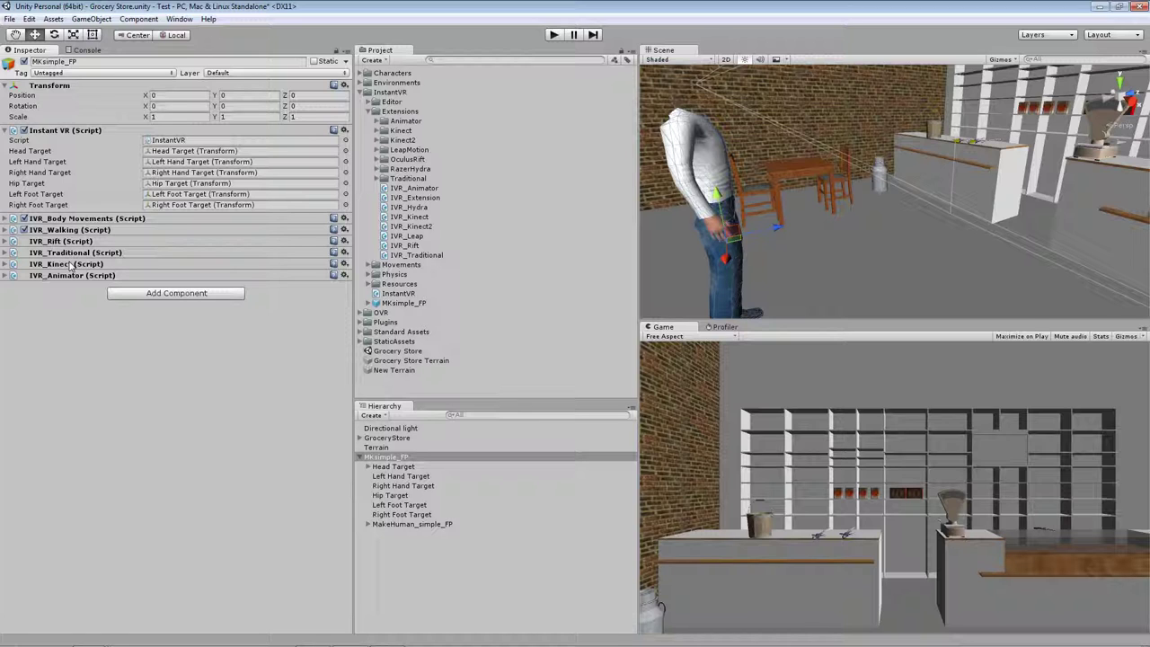
{"action": "left_click", "coordinate": [344, 265]}
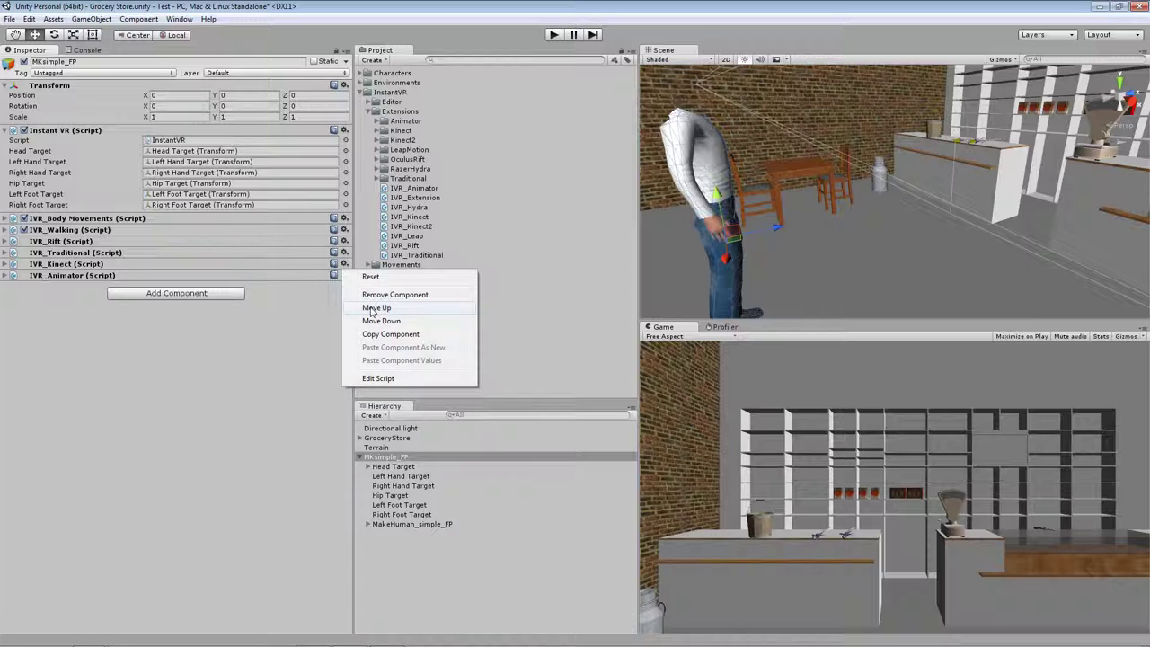
{"action": "left_click", "coordinate": [376, 309]}
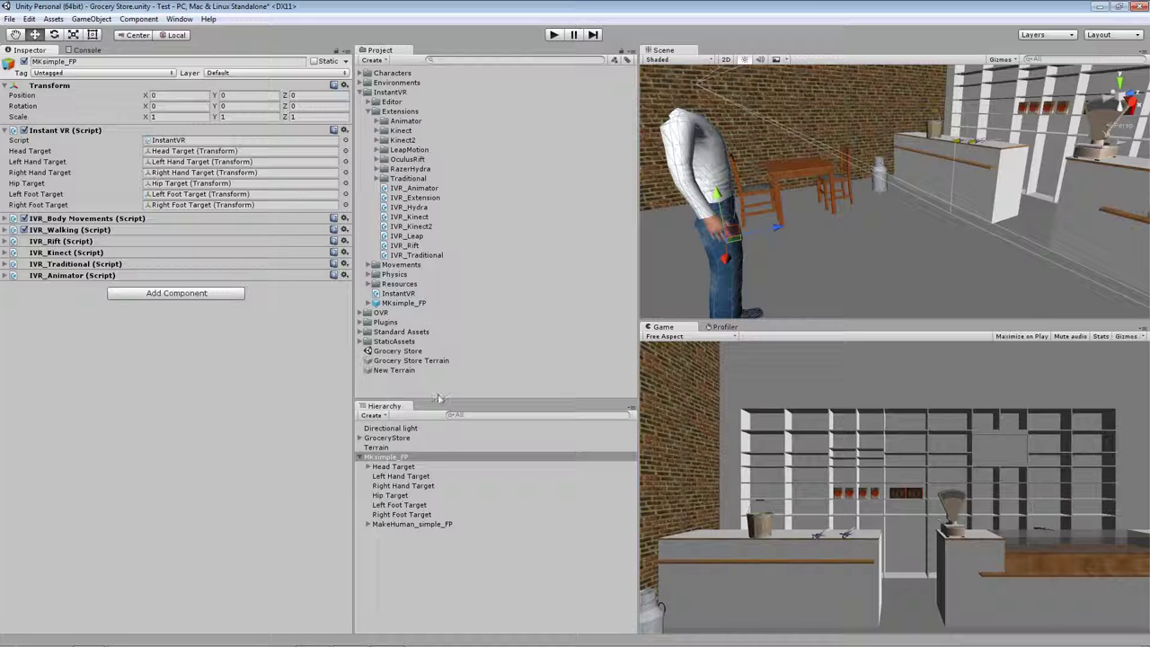
{"action": "left_click", "coordinate": [393, 468]}
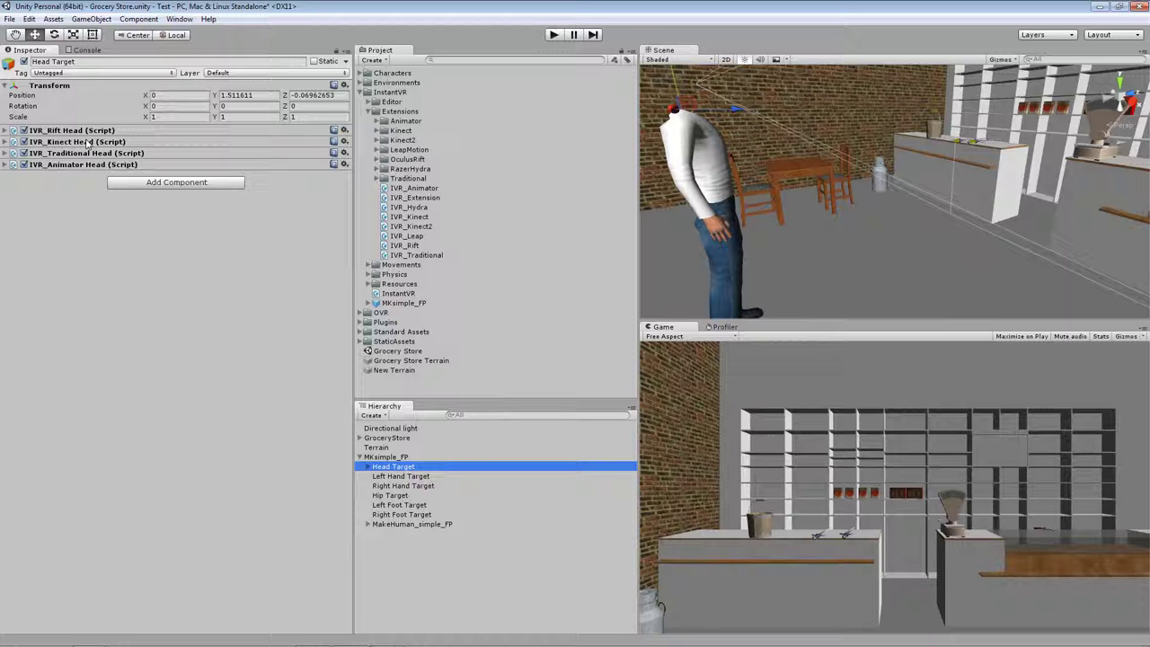
{"action": "left_click", "coordinate": [406, 476]}
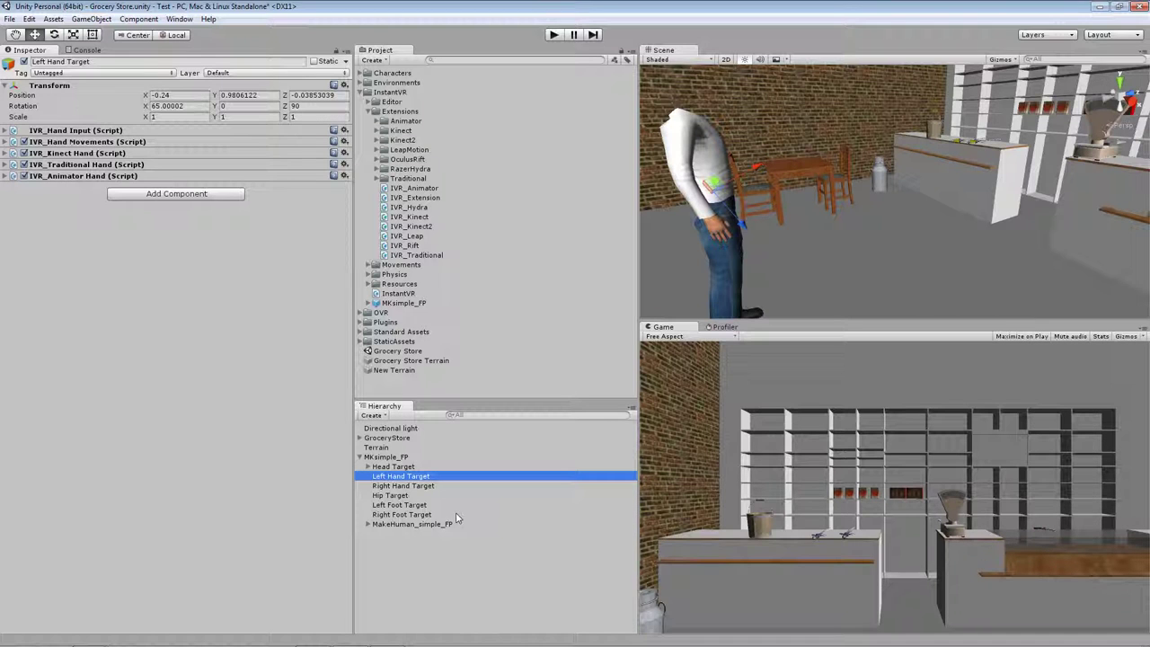
{"action": "left_click", "coordinate": [393, 458]}
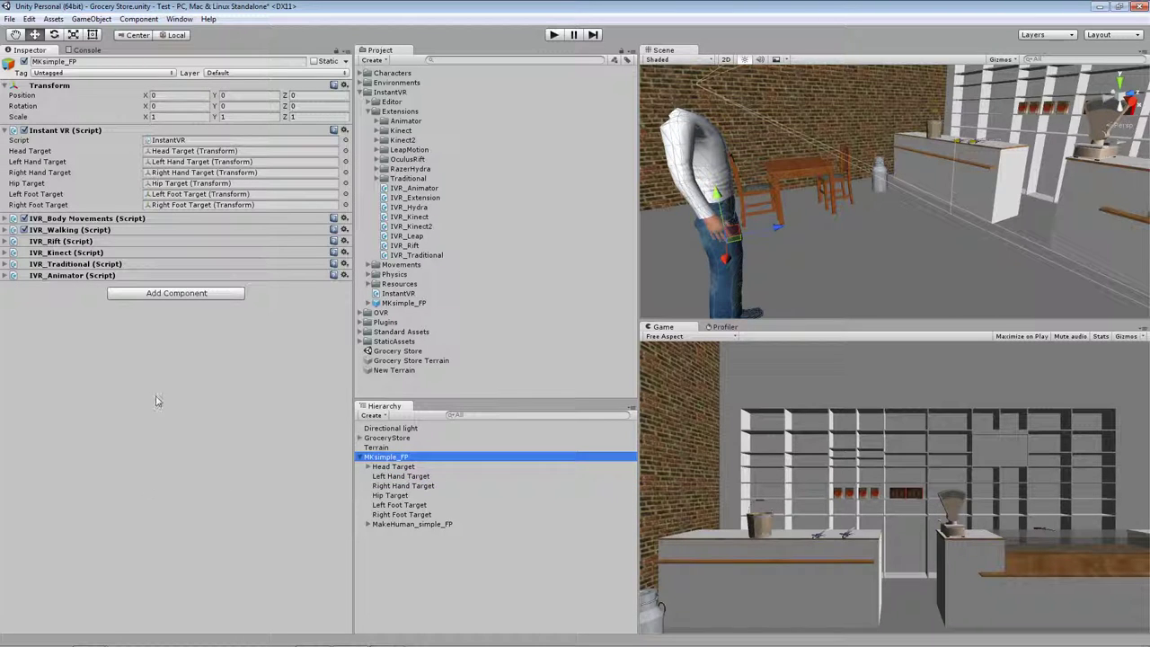
Step: Add IVR_Hydra to the avatar, then remove the mistakenly added component
{"action": "left_click", "coordinate": [157, 391]}
{"action": "left_click_drag", "start_coordinate": [407, 209], "coordinate": [192, 352]}
{"action": "left_click", "coordinate": [345, 287]}
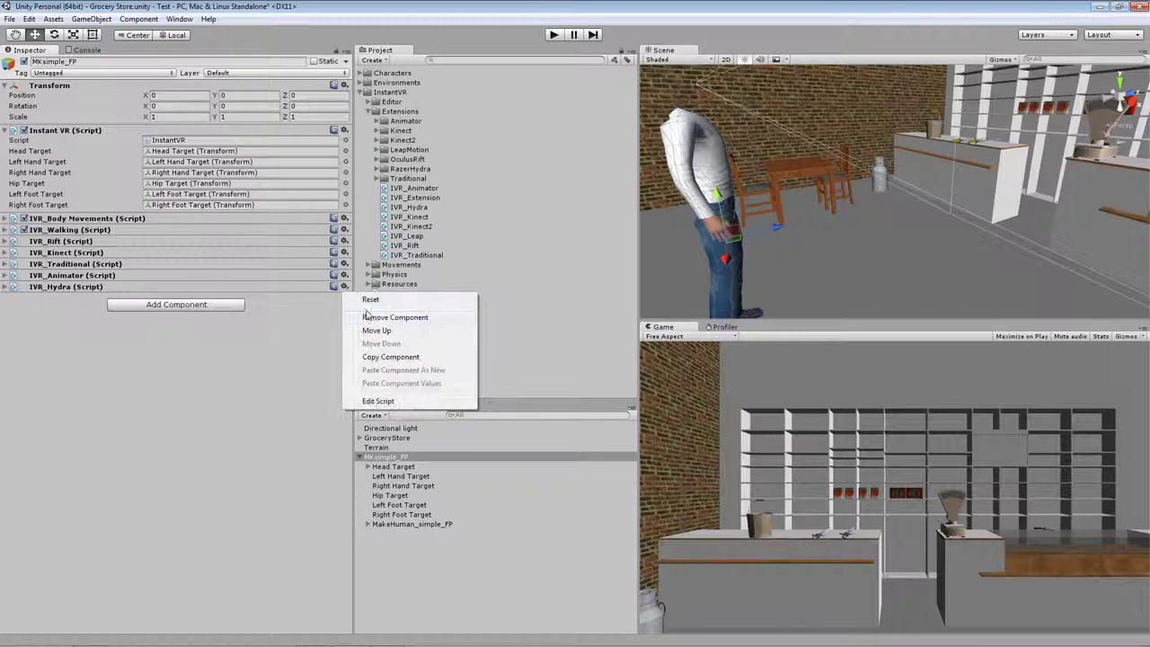
{"action": "left_click", "coordinate": [371, 316]}
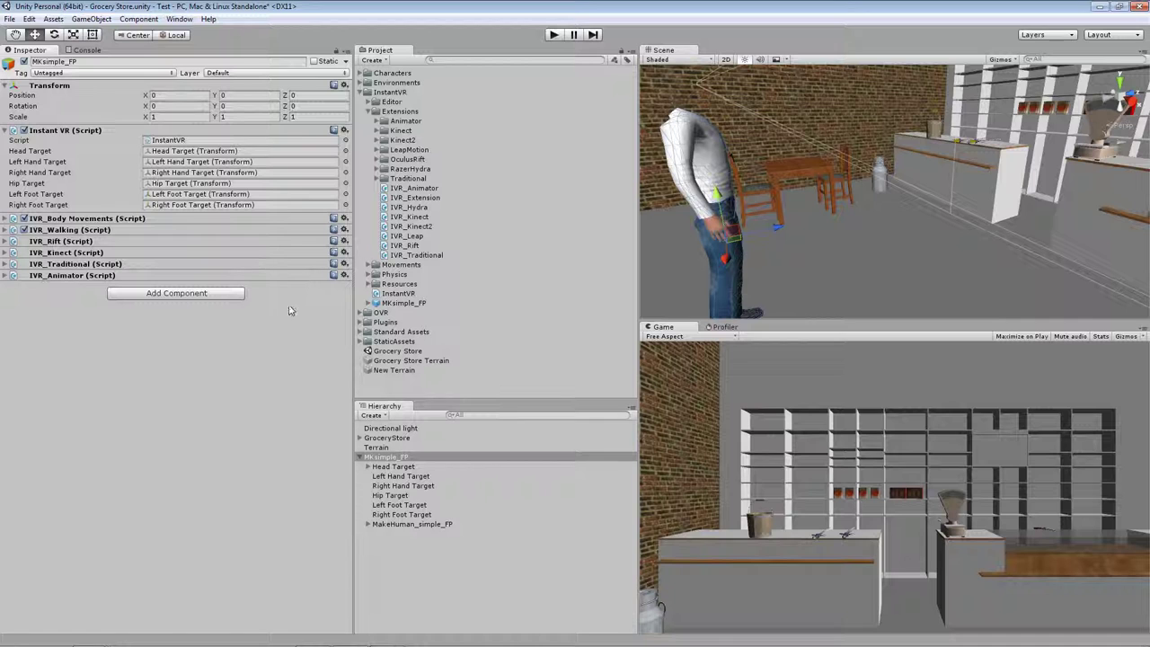
Step: Re-add IVR_Hydra and move it above IVR_Animator, IVR_Traditional and IVR_Kinect
{"action": "left_click", "coordinate": [410, 208]}
{"action": "left_click_drag", "start_coordinate": [409, 209], "coordinate": [206, 342]}
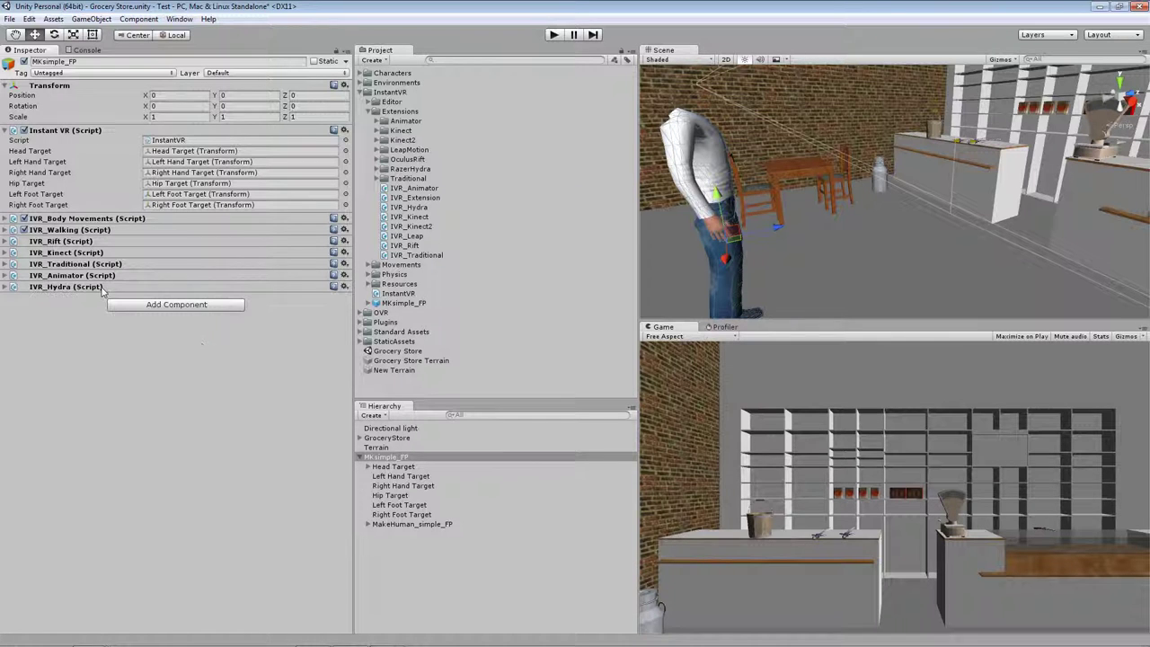
{"action": "left_click", "coordinate": [344, 287]}
{"action": "left_click", "coordinate": [377, 331]}
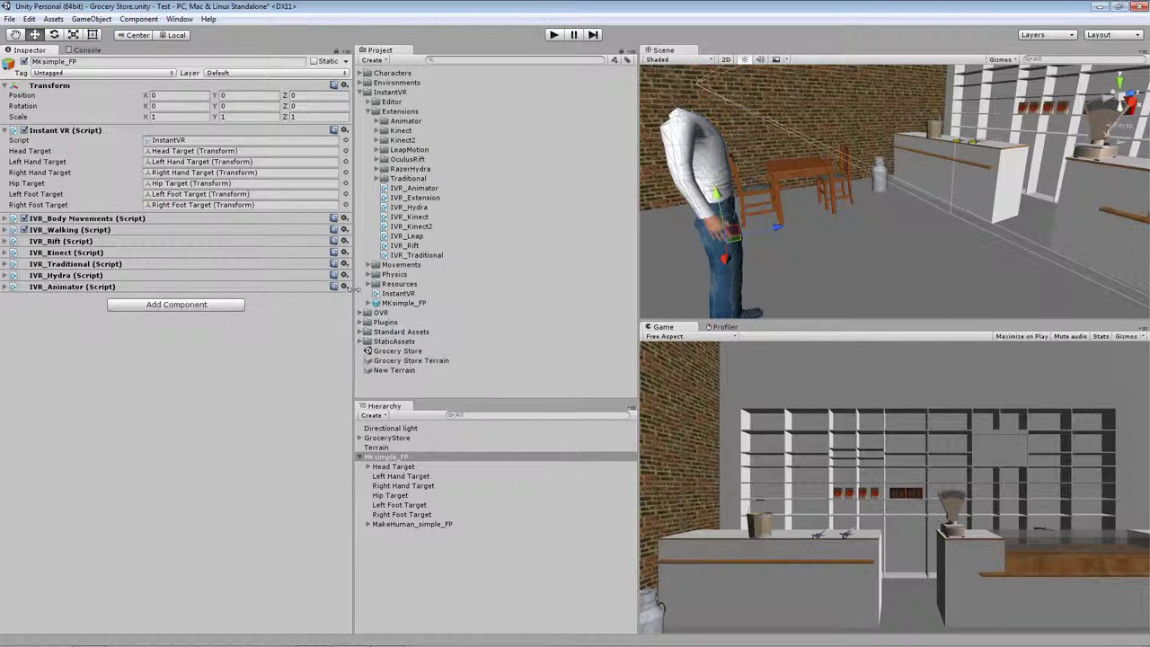
{"action": "left_click", "coordinate": [344, 276]}
{"action": "left_click", "coordinate": [371, 319]}
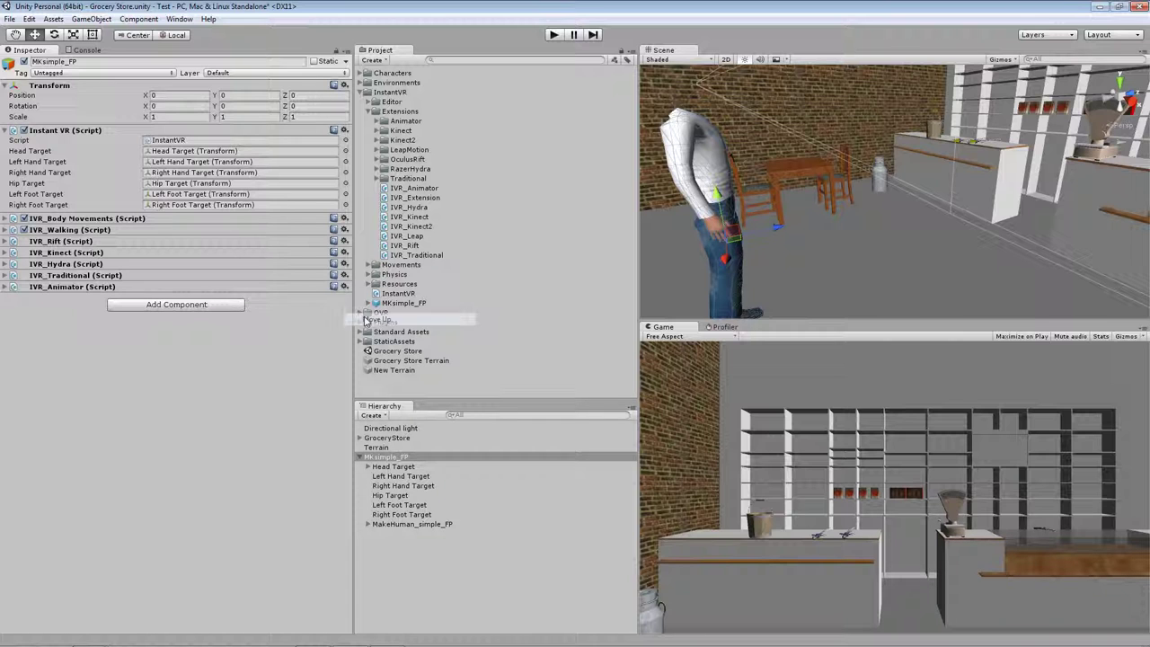
{"action": "left_click", "coordinate": [344, 266]}
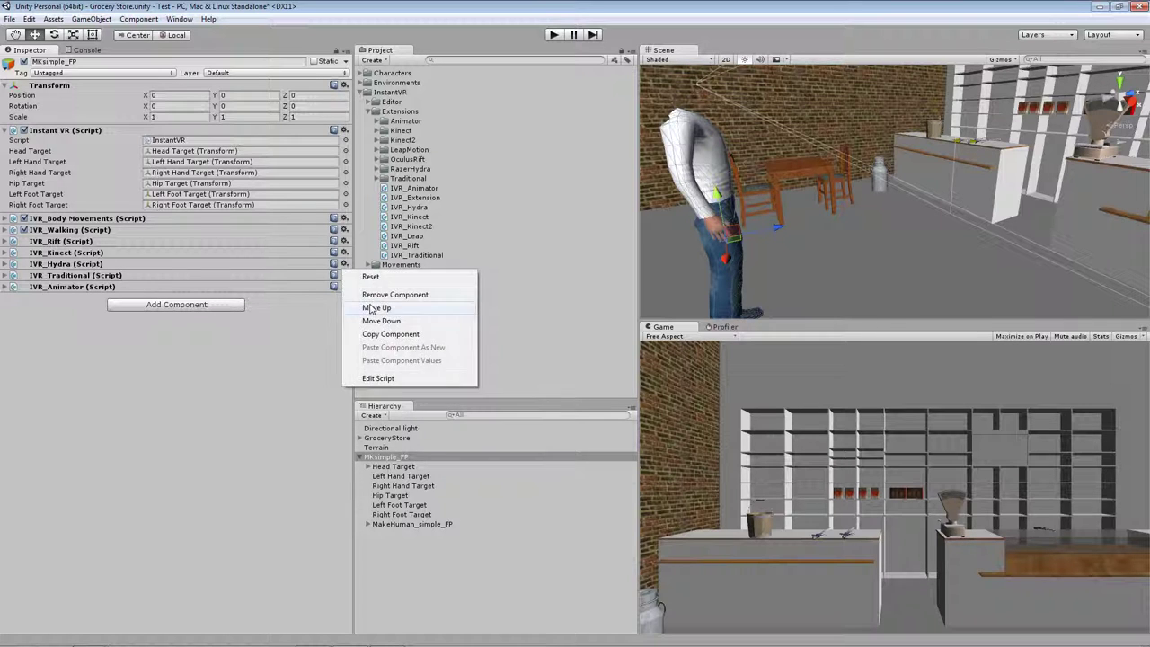
{"action": "left_click", "coordinate": [376, 309]}
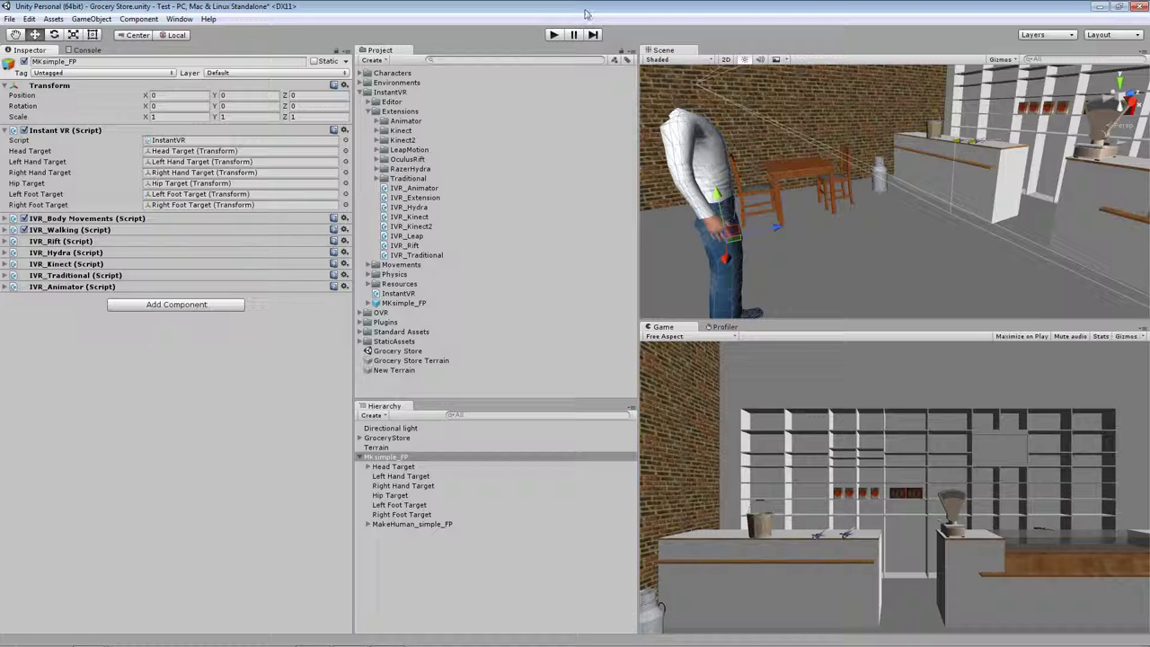
Step: Run and stop the scene, then switch the Inspector to Debug mode
{"action": "left_click", "coordinate": [555, 35]}
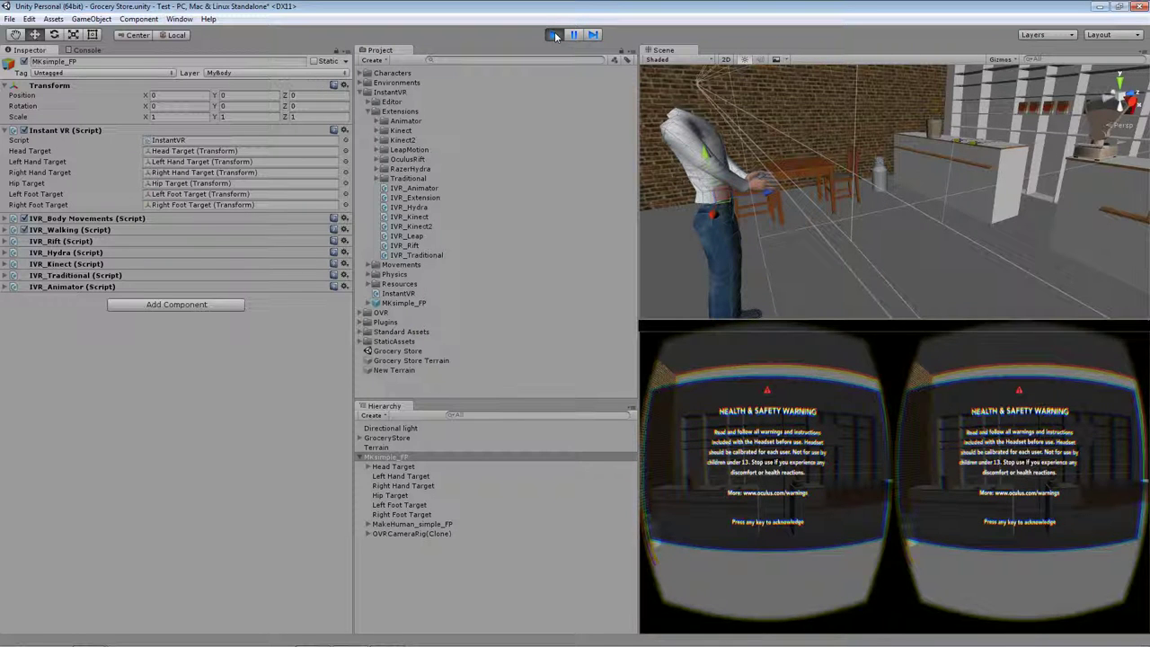
{"action": "left_click", "coordinate": [554, 35]}
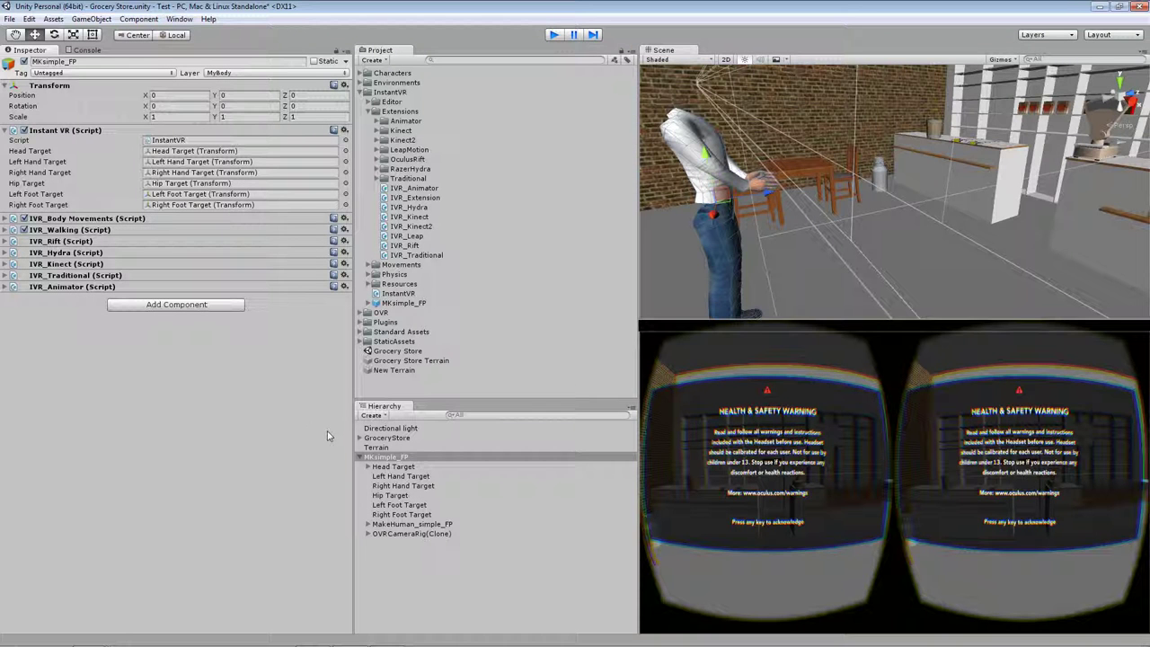
{"action": "left_click", "coordinate": [347, 51]}
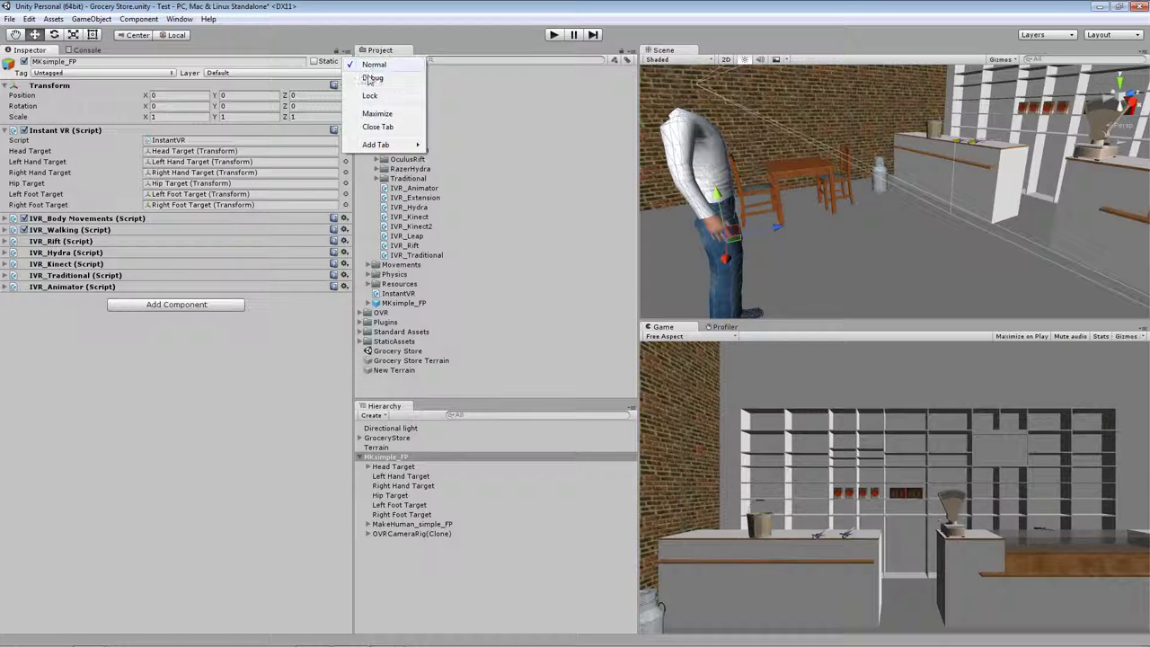
{"action": "left_click", "coordinate": [374, 79]}
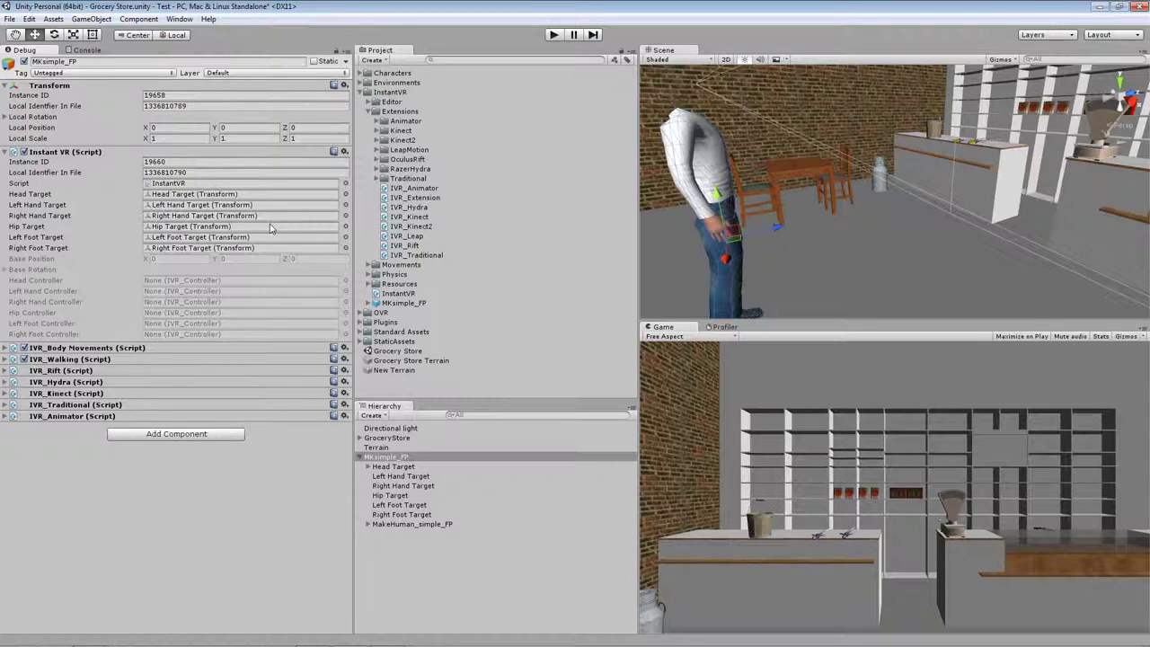
{"action": "left_click", "coordinate": [347, 52]}
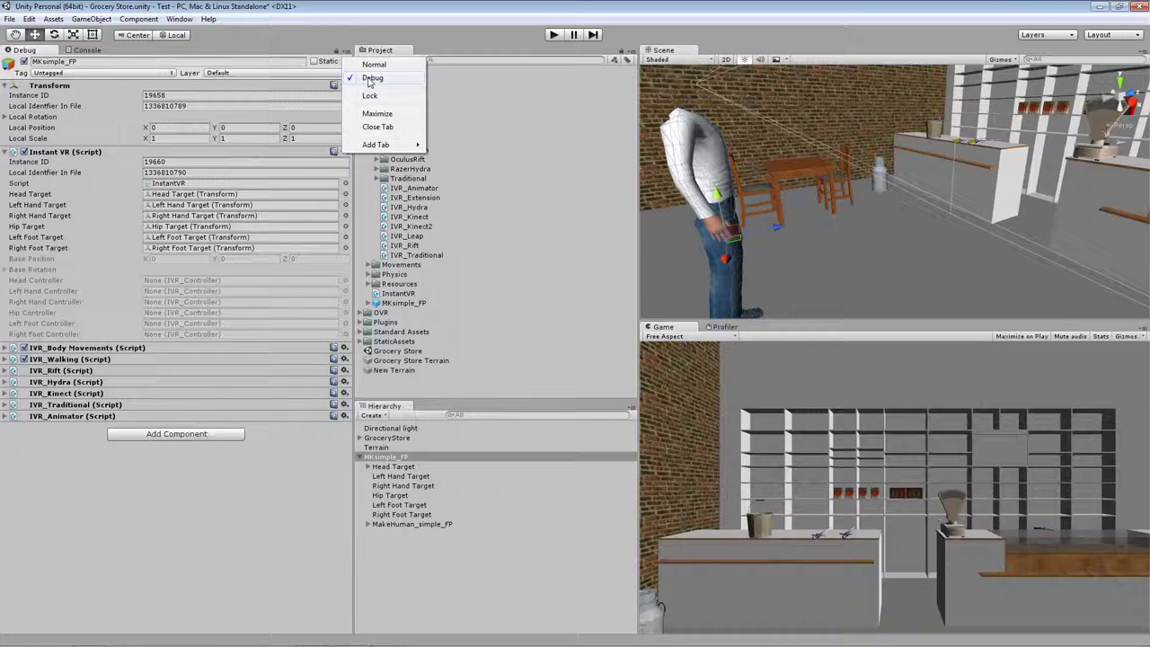
{"action": "left_click", "coordinate": [281, 517]}
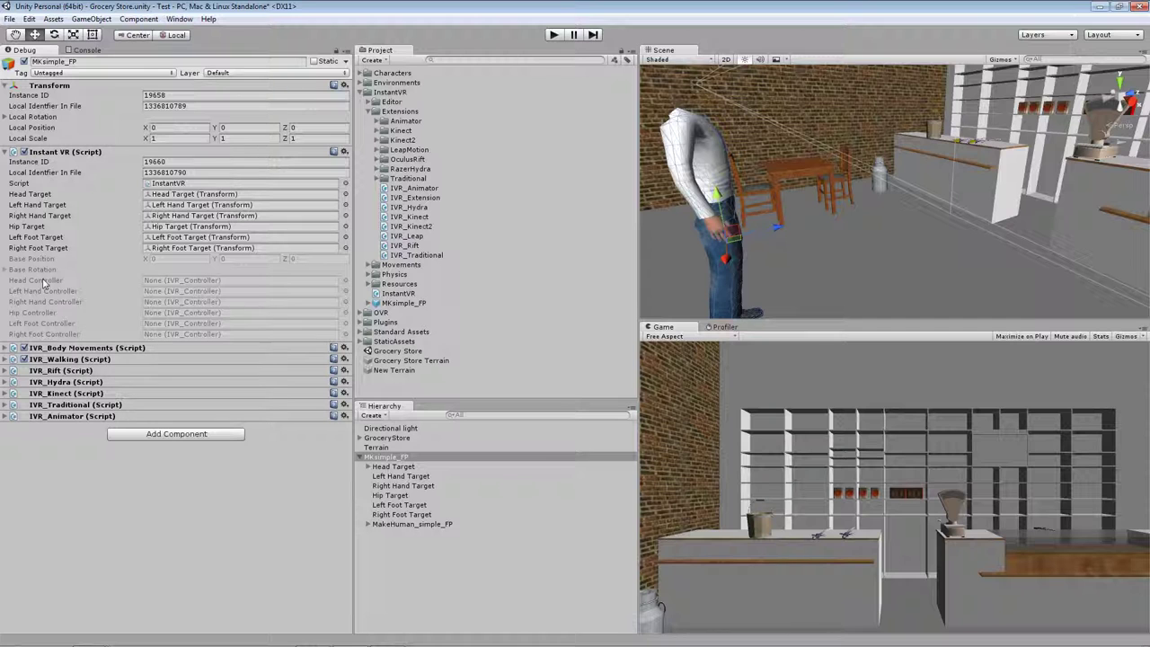
Step: Run the scene and pause once Rift, Hydra and Kinect fill the controller fields
{"action": "left_click", "coordinate": [554, 35]}
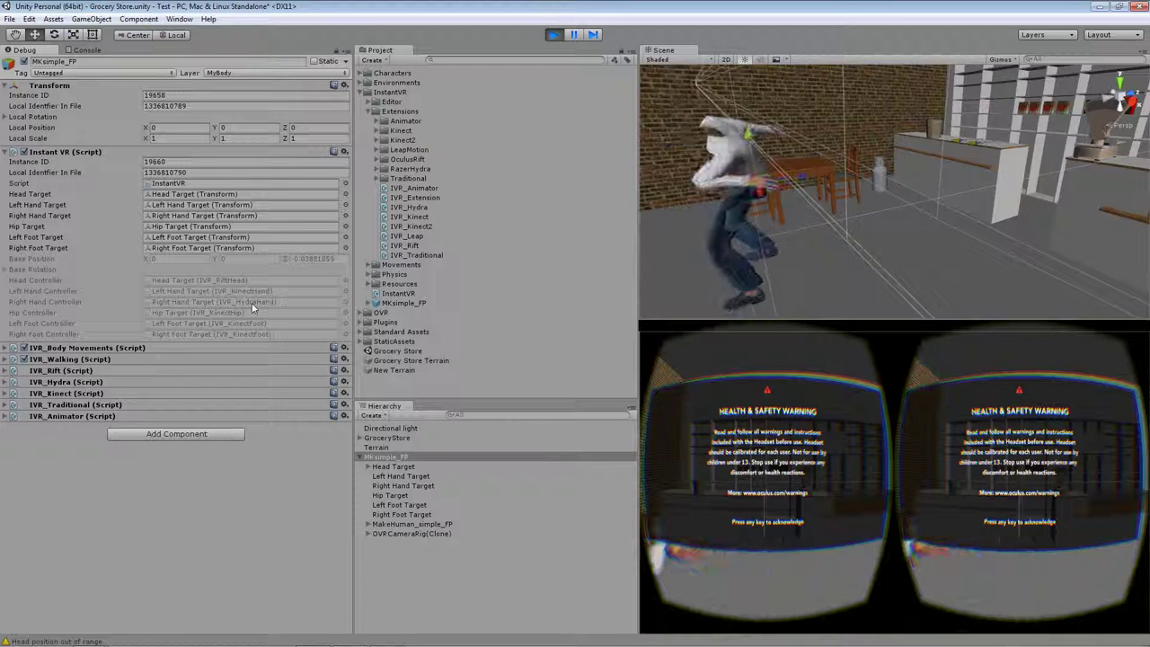
{"action": "left_click", "coordinate": [580, 36]}
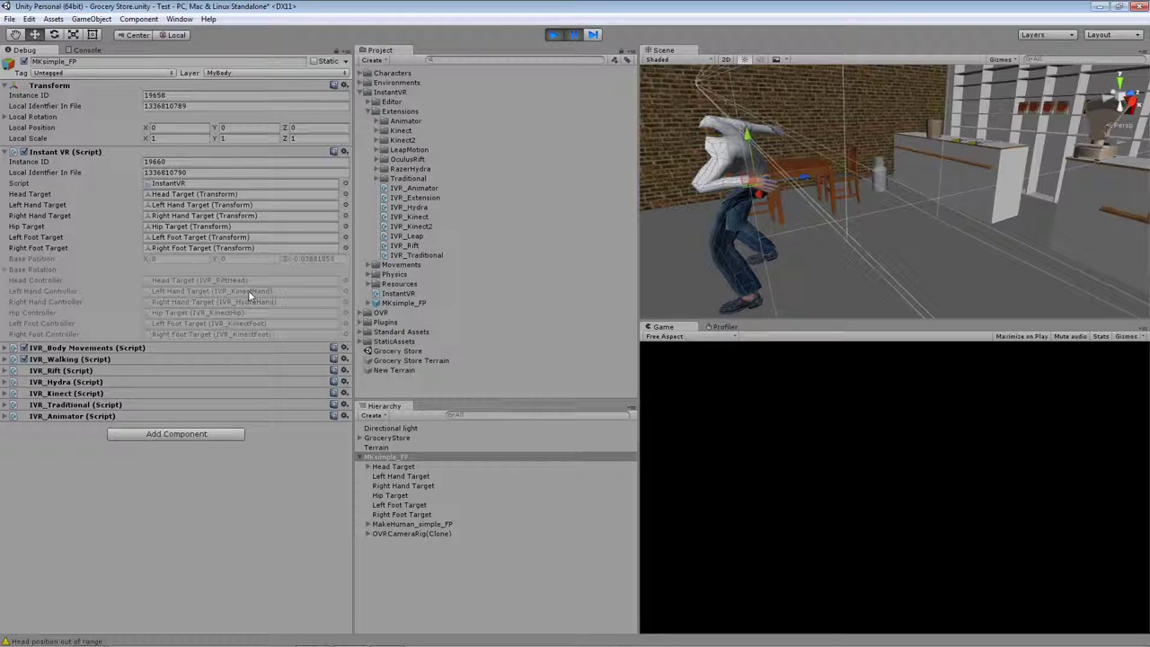
Step: Exit Play mode to stop the running scene
{"action": "left_click", "coordinate": [552, 34]}
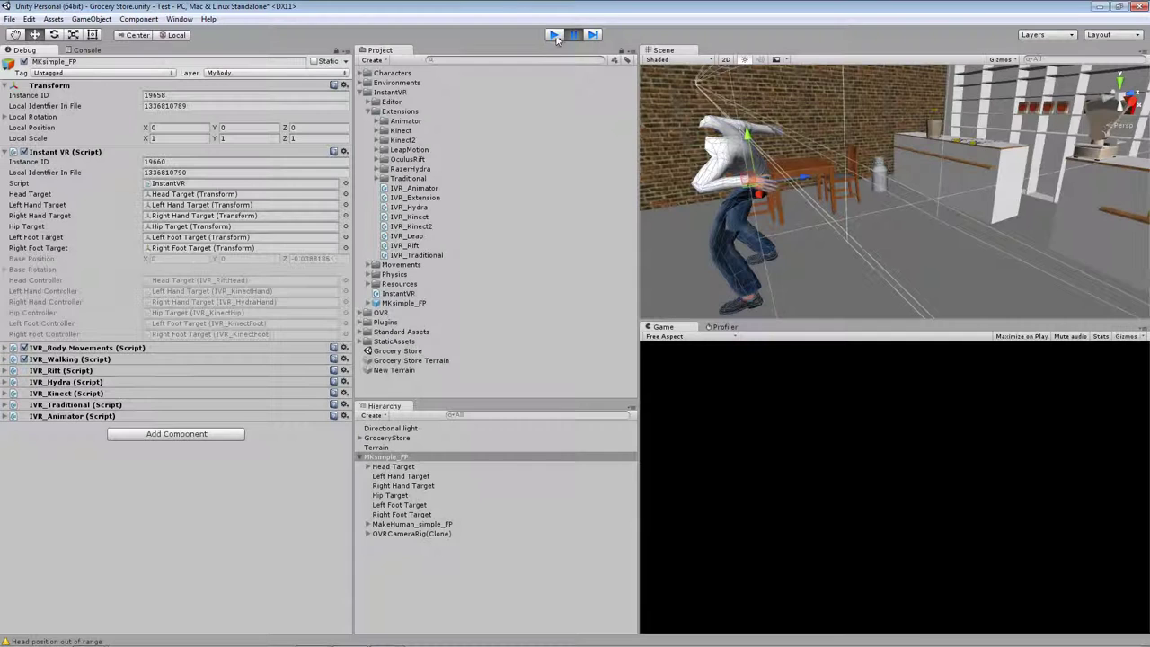